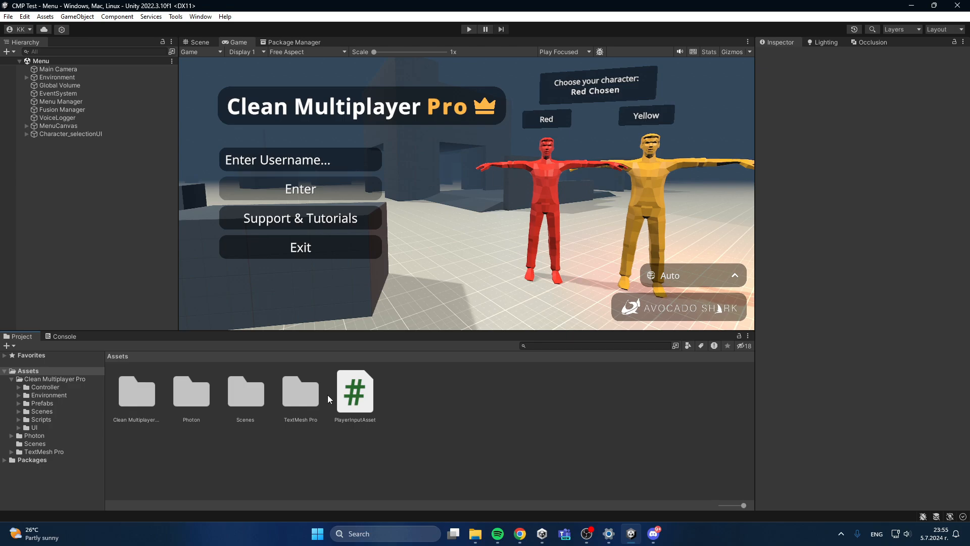
# - Import the complete Simple Low Poly Nature Pack from My Assets into the project and return to the Game view
pyautogui.click(287, 41)
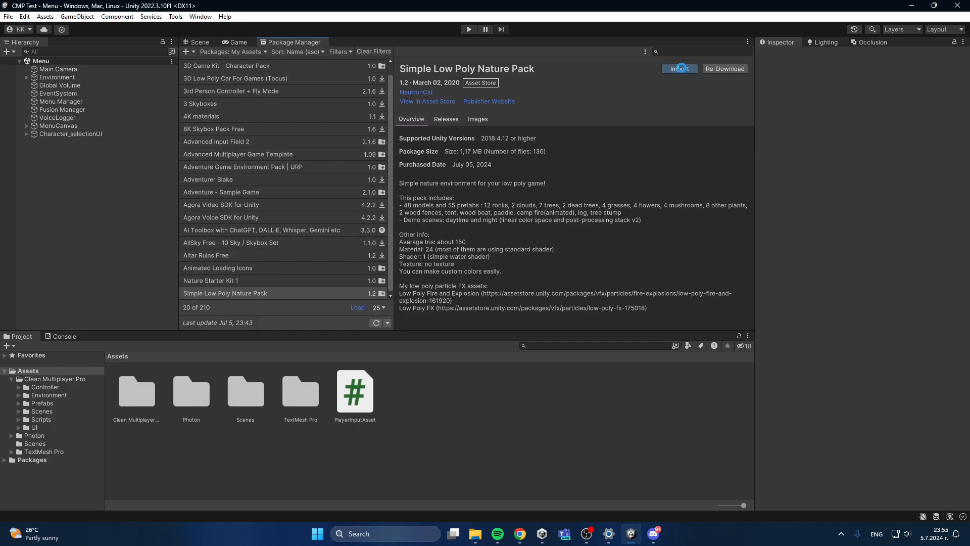
pyautogui.click(680, 69)
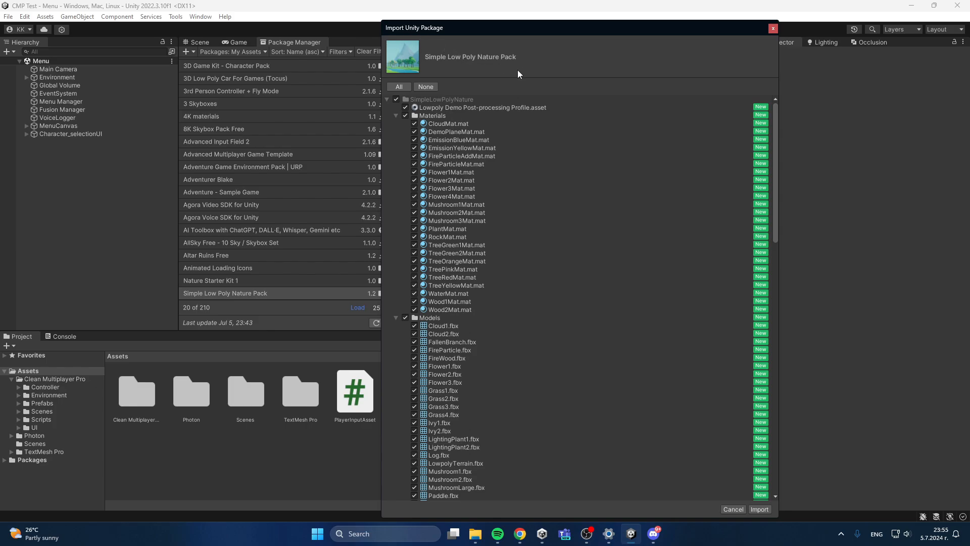
pyautogui.click(760, 508)
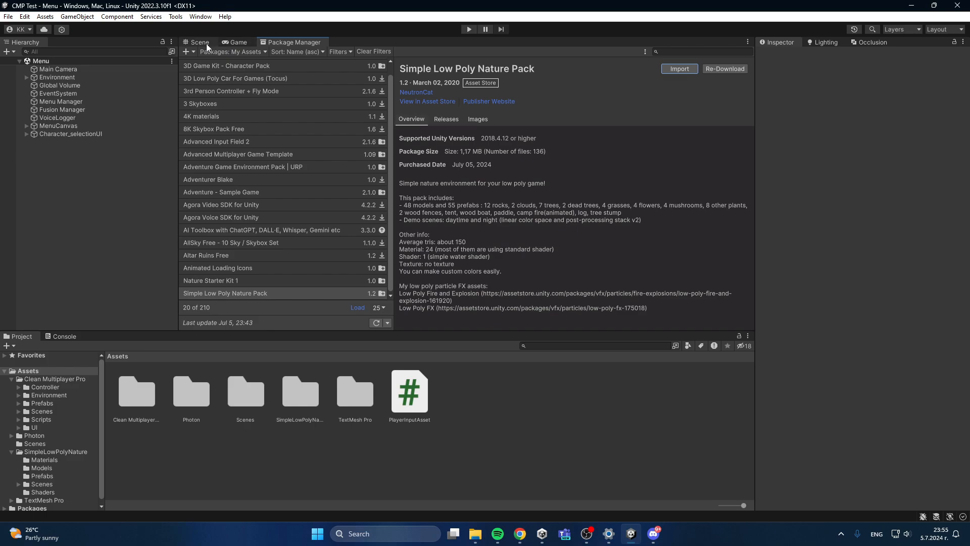
pyautogui.click(233, 42)
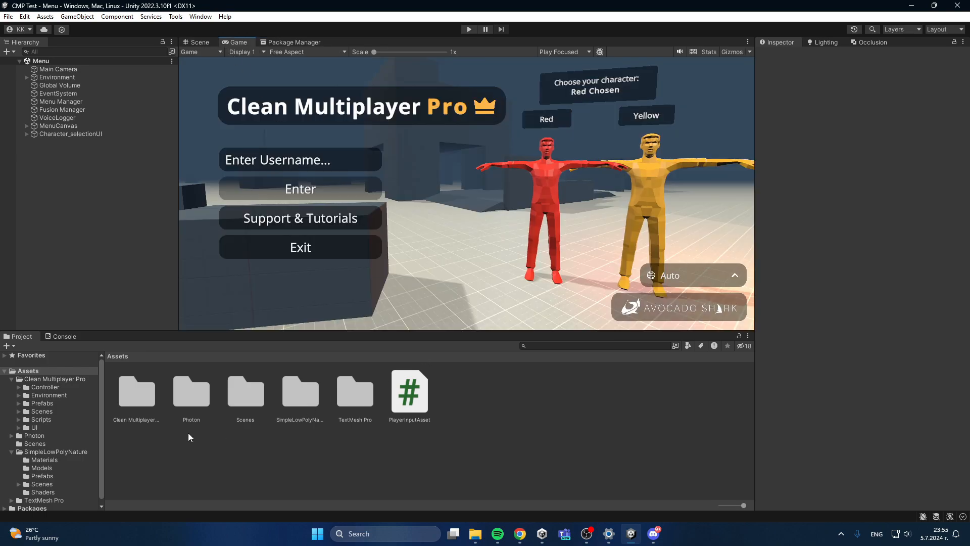
# - Open the DemoDay scene from the SimpleLowPolyNature package's Scenes folder
pyautogui.doubleClick(297, 406)
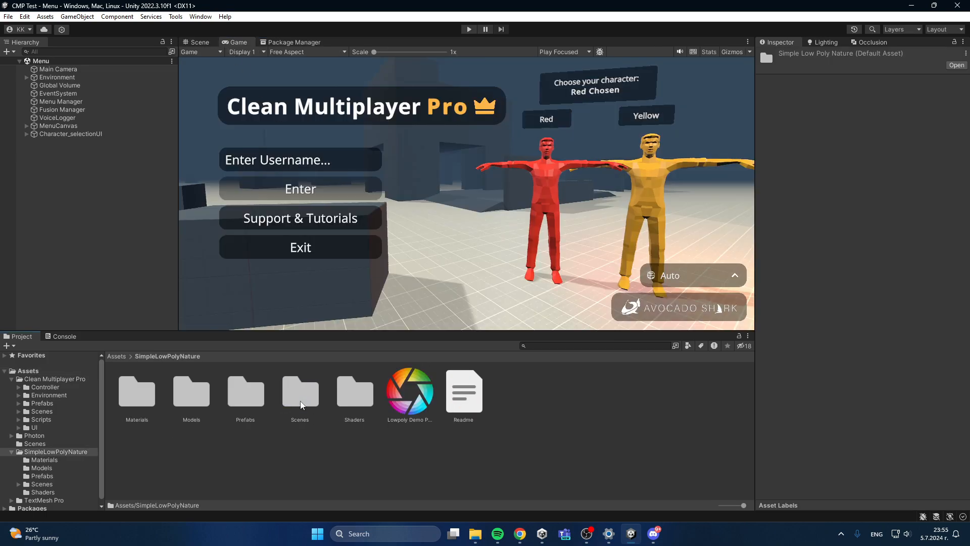
pyautogui.doubleClick(297, 401)
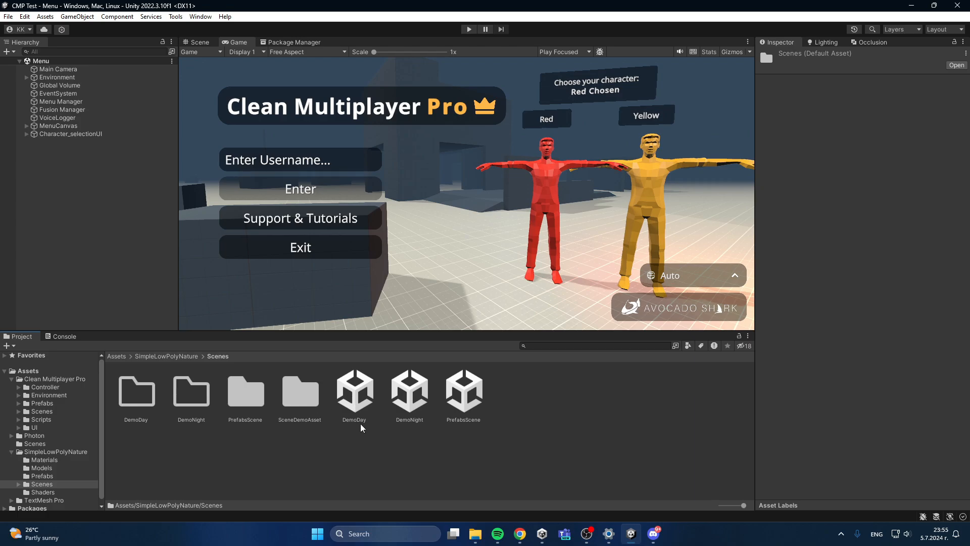
pyautogui.doubleClick(355, 394)
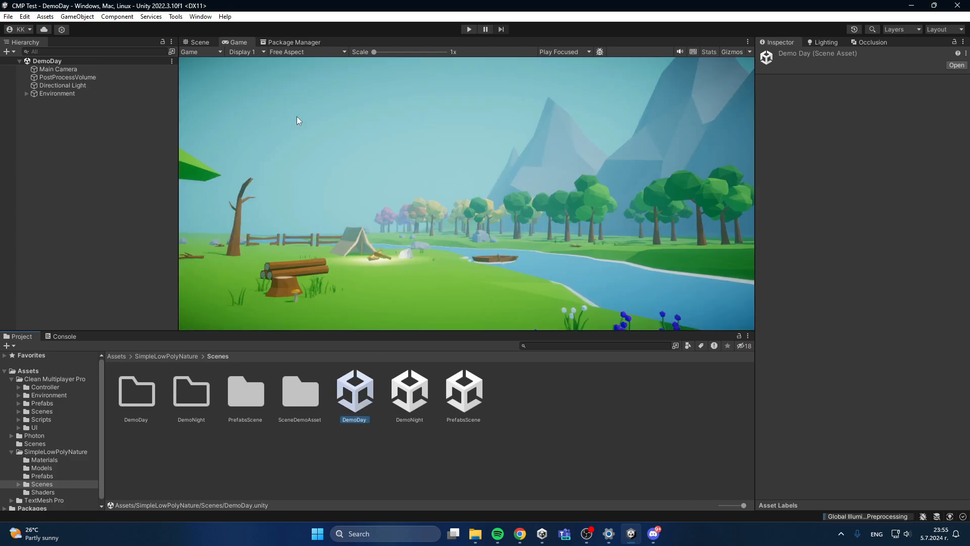
# - Look over the DemoDay environment and delete the scene's Main Camera
pyautogui.click(199, 43)
pyautogui.moveTo(468, 244); pyautogui.dragTo(202, 217, button='right')
pyautogui.moveTo(515, 276); pyautogui.dragTo(450, 244, button='right')
pyautogui.moveTo(450, 243); pyautogui.dragTo(407, 205, button='middle')
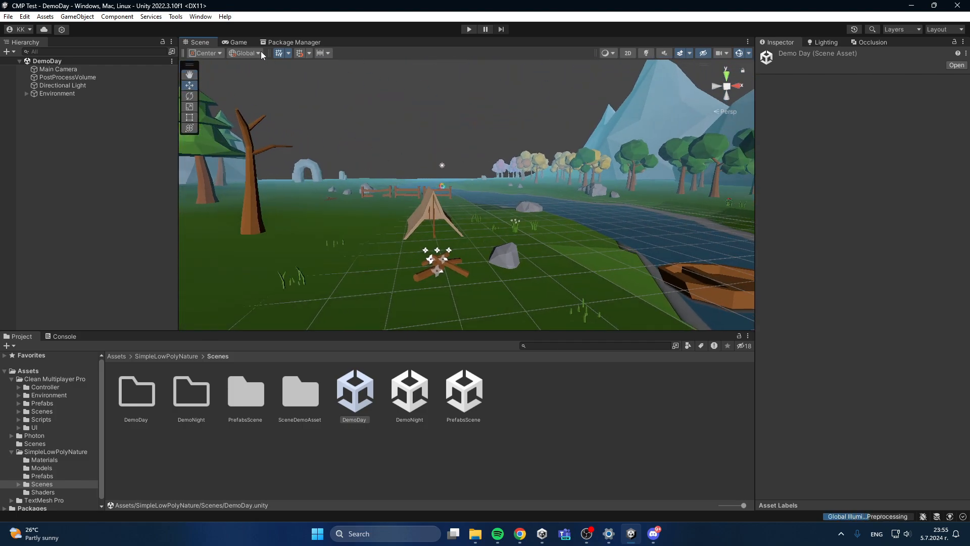
pyautogui.click(241, 44)
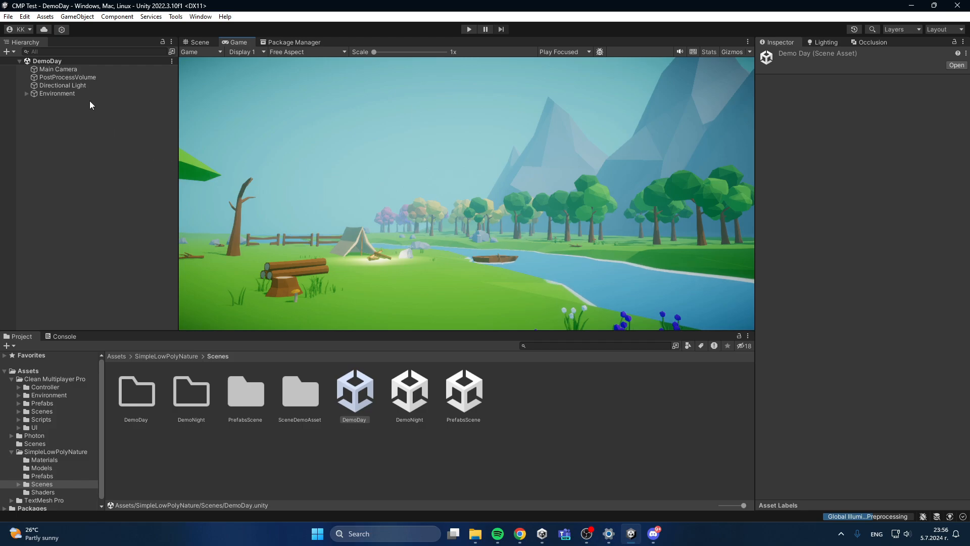
pyautogui.click(79, 70)
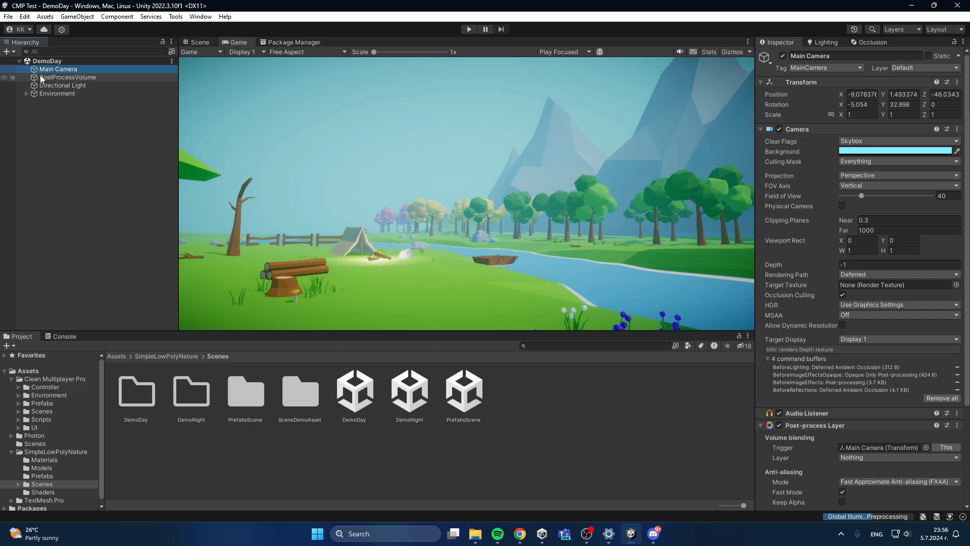
pyautogui.press('Delete')
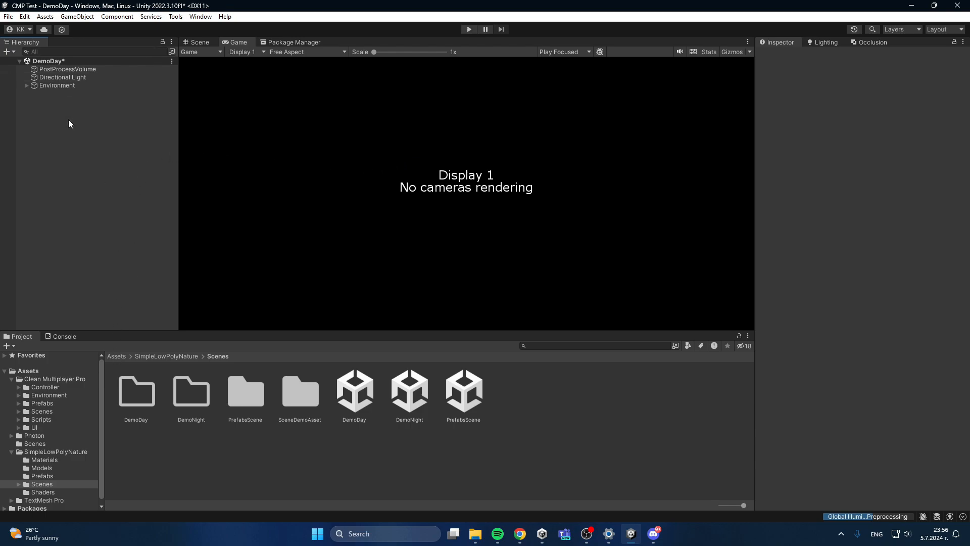
# - Open the Build Settings and move the window clear of the project's scene files
pyautogui.click(8, 16)
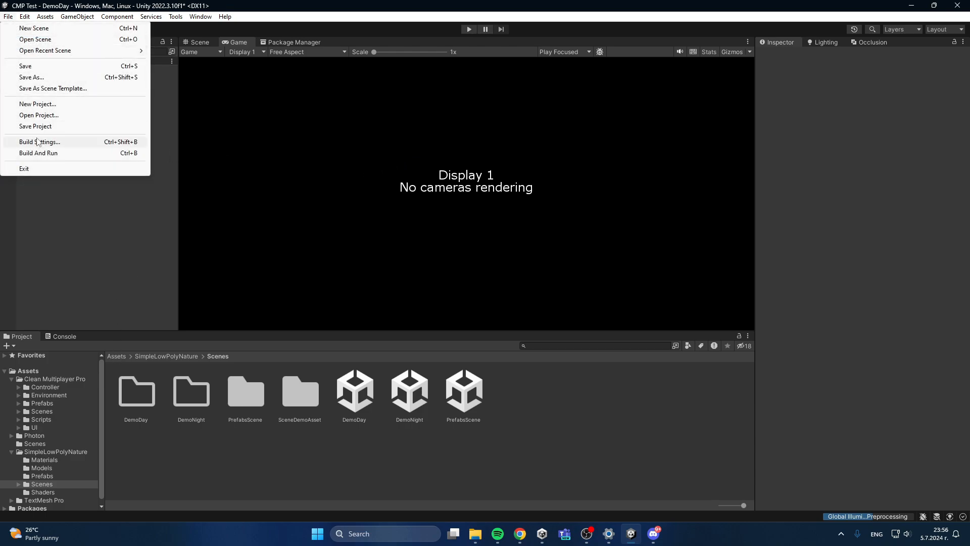
pyautogui.click(39, 142)
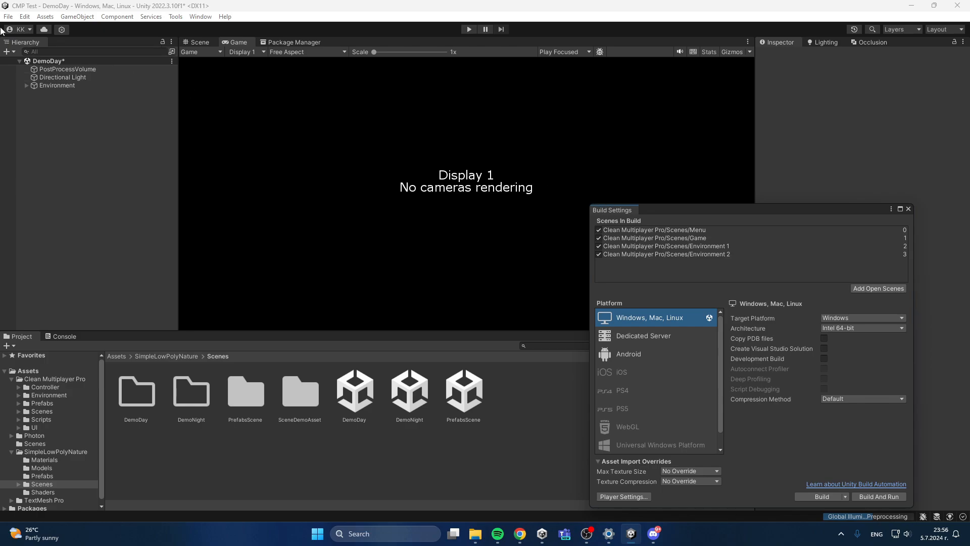
pyautogui.click(8, 16)
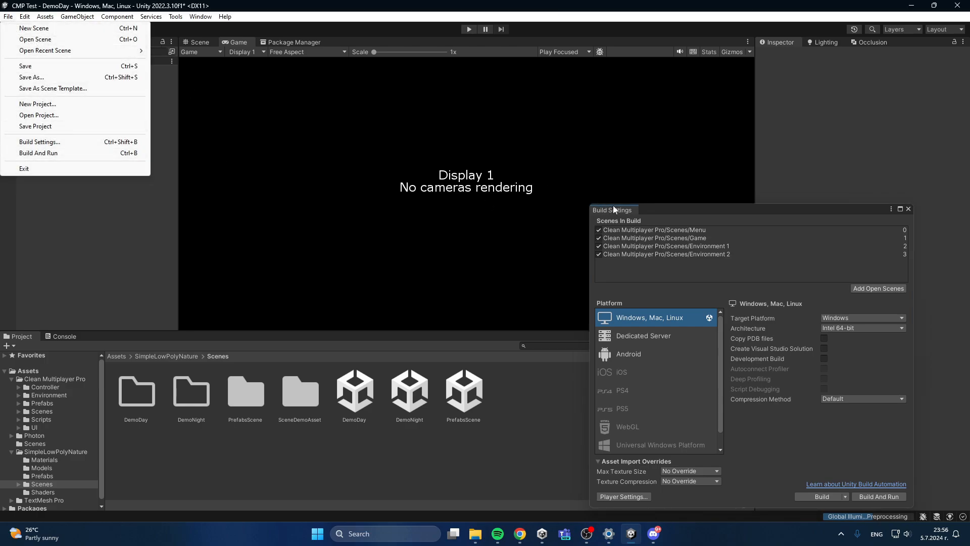
pyautogui.click(627, 202)
pyautogui.moveTo(648, 217); pyautogui.dragTo(617, 137)
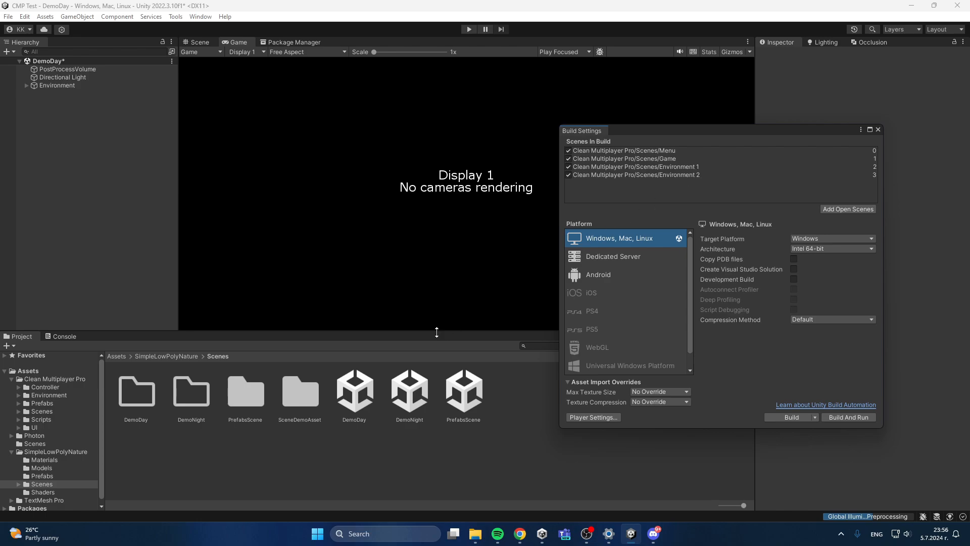
pyautogui.moveTo(347, 402); pyautogui.dragTo(677, 166)
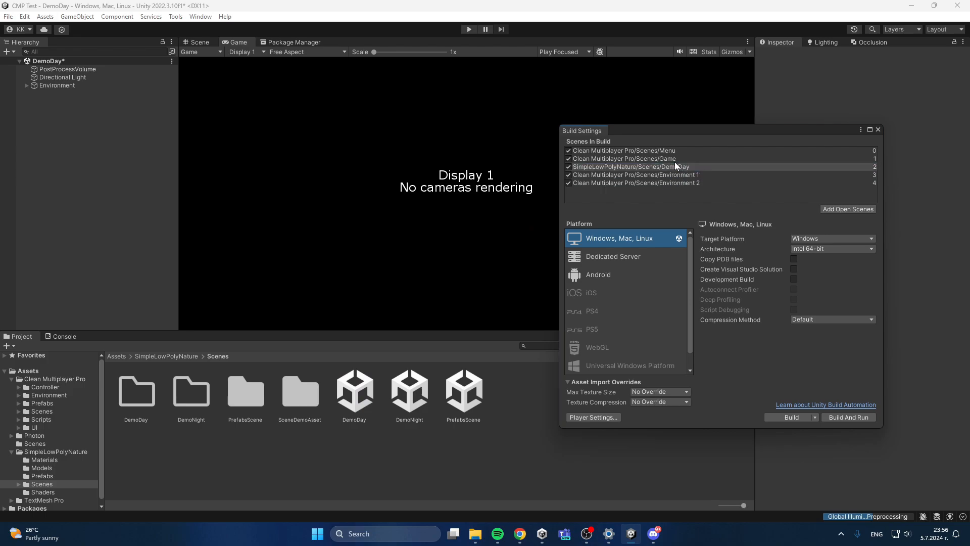
pyautogui.click(871, 167)
pyautogui.press('Delete')
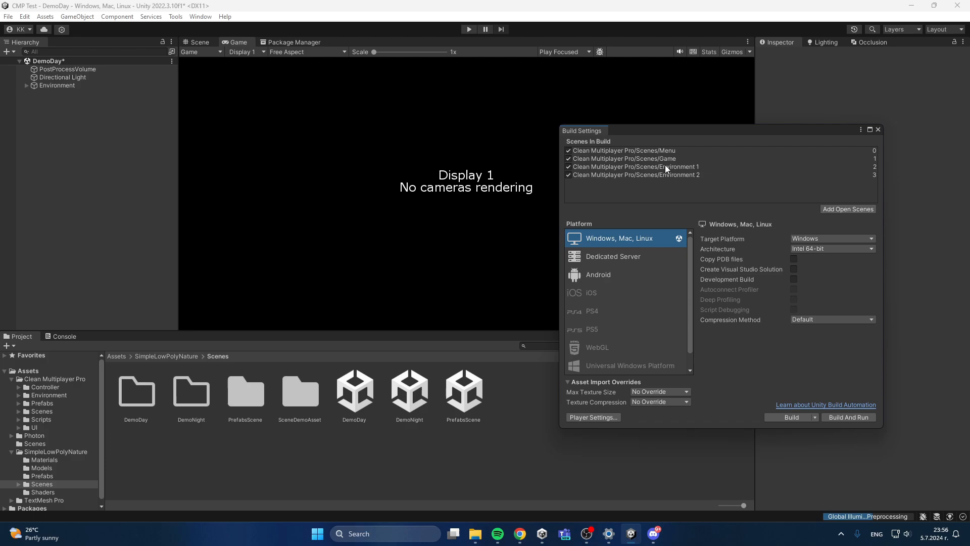
# - Replace Environment 1 and Environment 2 in the build's scene list with DemoDay at index 2 and DemoNight at index 3
pyautogui.click(875, 168)
pyautogui.moveTo(356, 414); pyautogui.dragTo(705, 166)
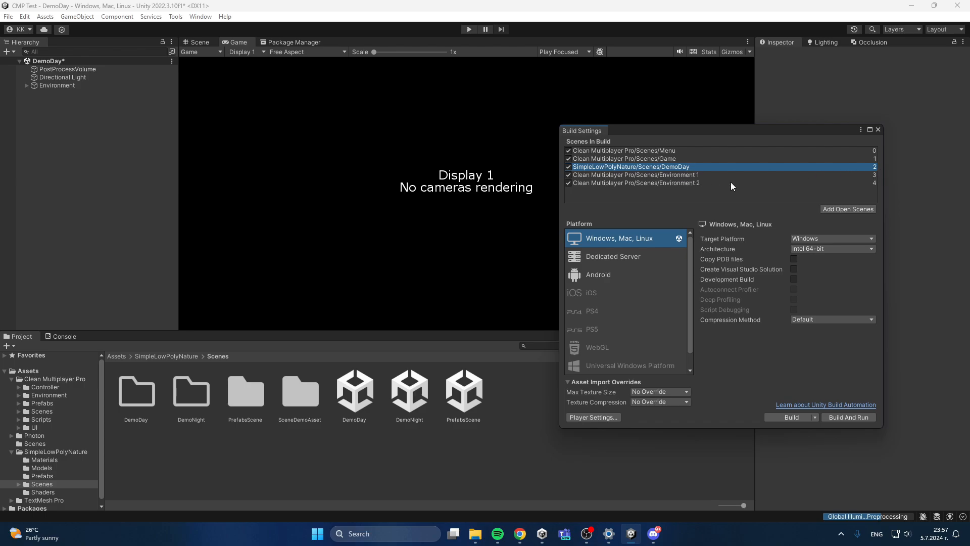
pyautogui.click(682, 175)
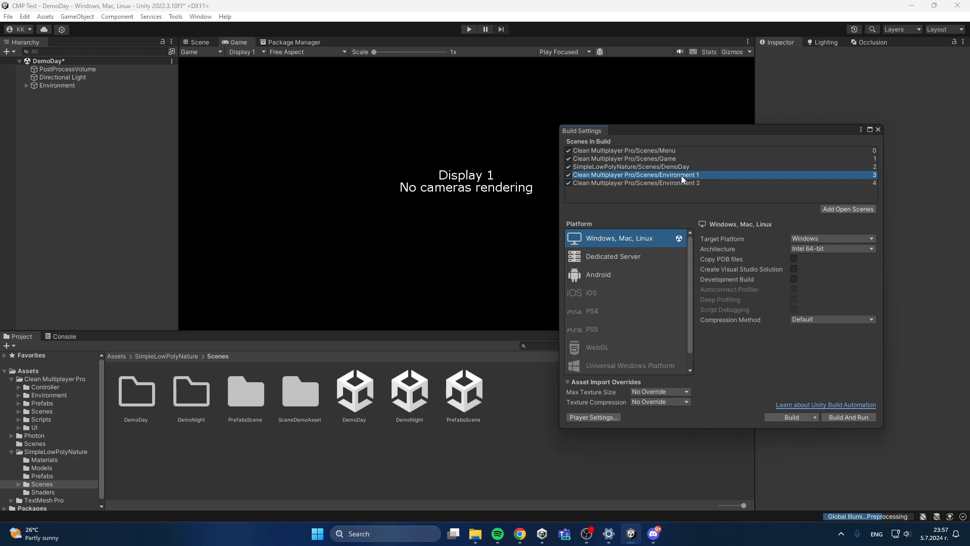
pyautogui.press('Delete')
pyautogui.click(681, 175)
pyautogui.press('Delete')
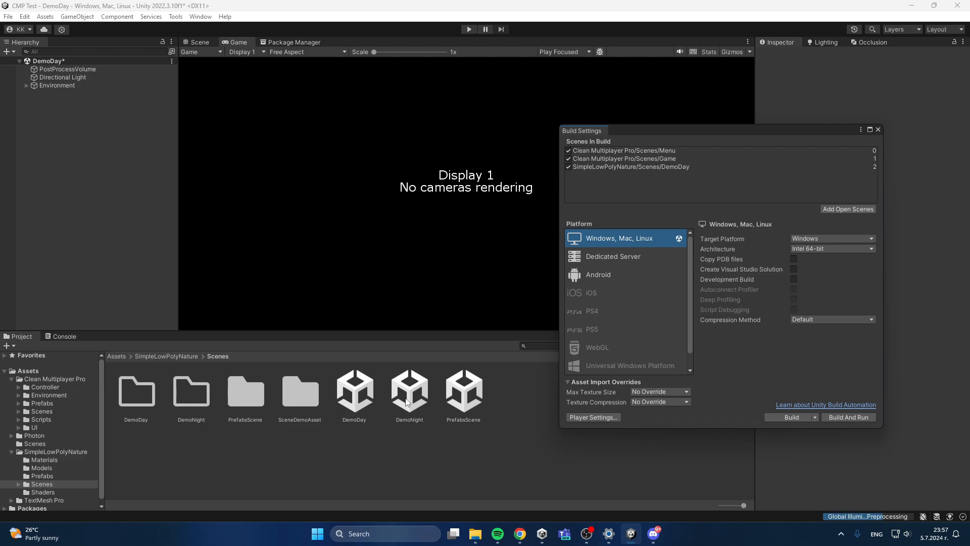
pyautogui.moveTo(408, 402); pyautogui.dragTo(662, 175)
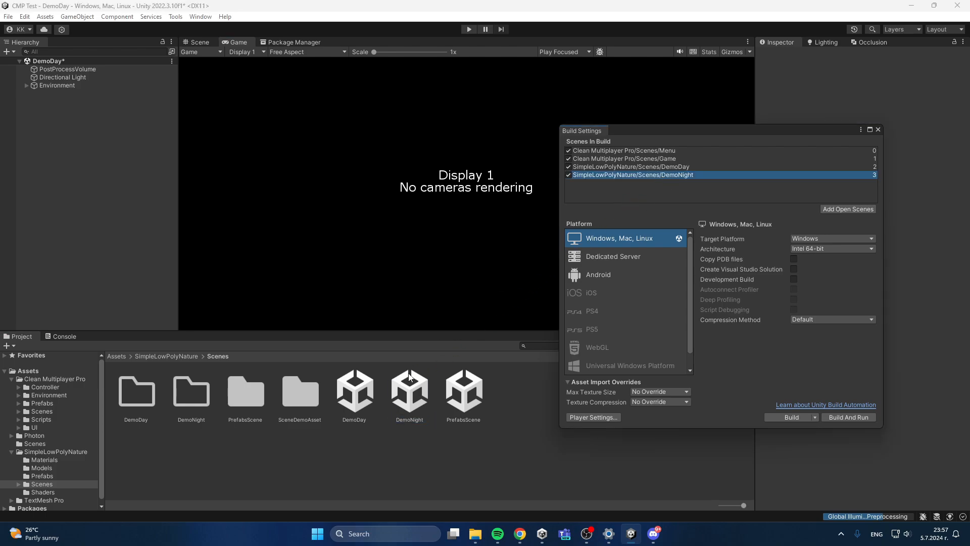
# - Open the DemoNight scene, saving the DemoDay changes, and delete its Main Camera
pyautogui.doubleClick(413, 392)
pyautogui.click(469, 285)
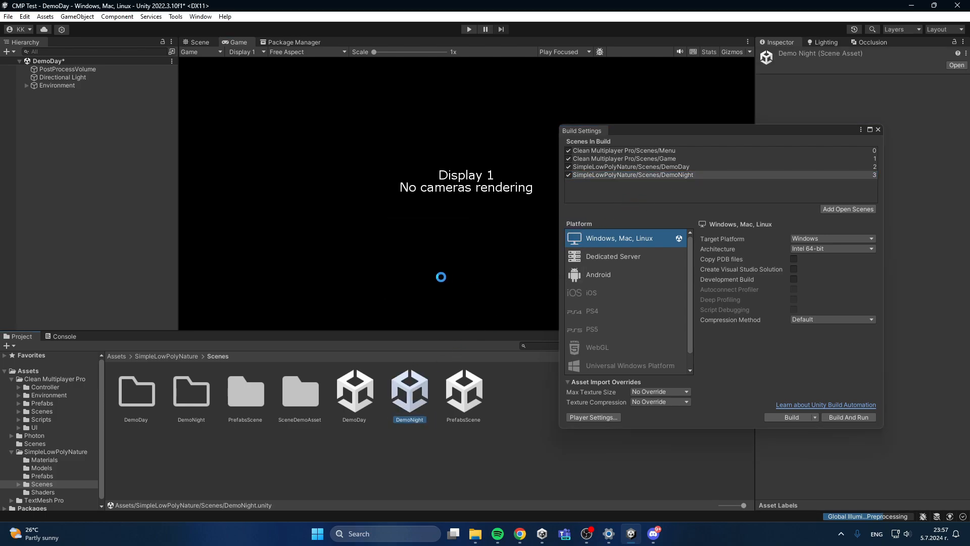
pyautogui.click(54, 70)
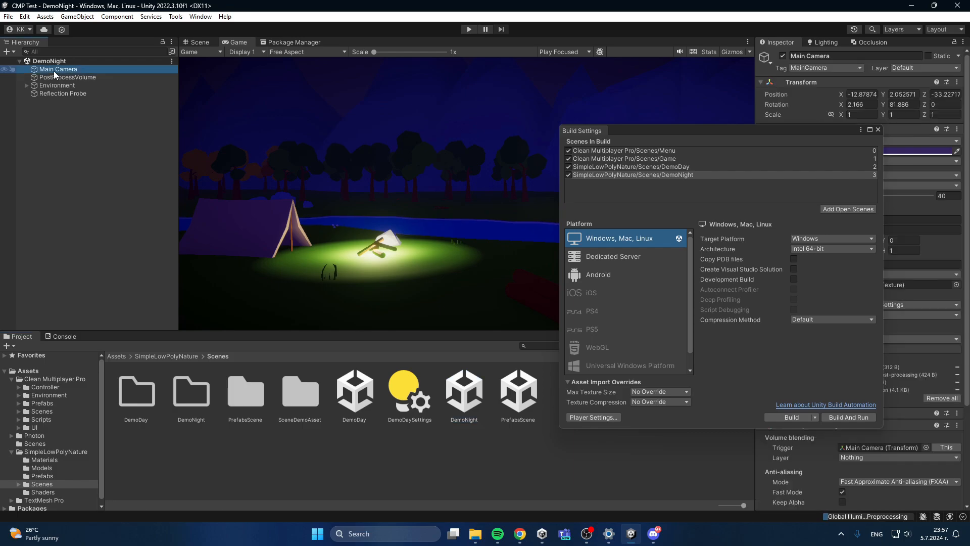
pyautogui.press('Delete')
# - Check the DemoDay and DemoNight entries in the build's scene list and close the Build Settings
pyautogui.click(690, 175)
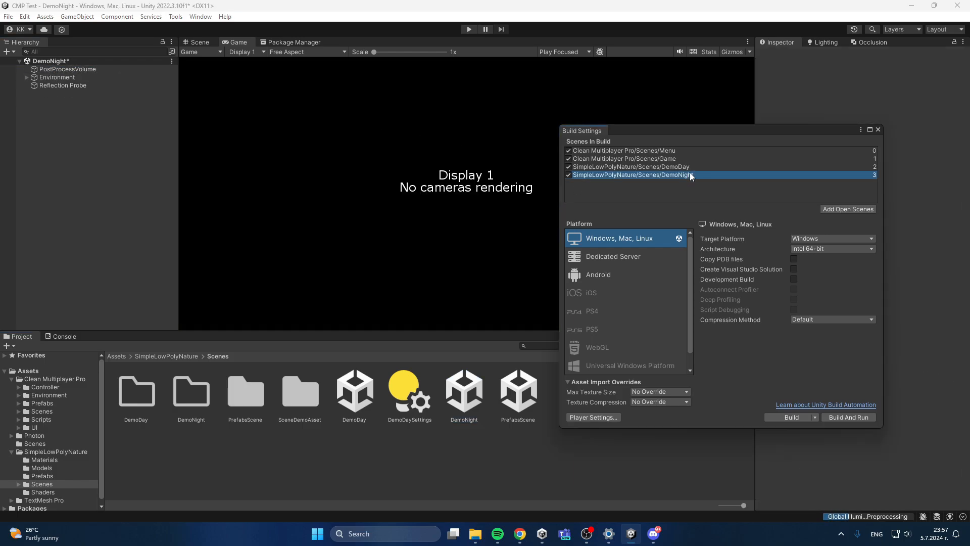
pyautogui.click(689, 167)
pyautogui.click(677, 175)
pyautogui.click(878, 129)
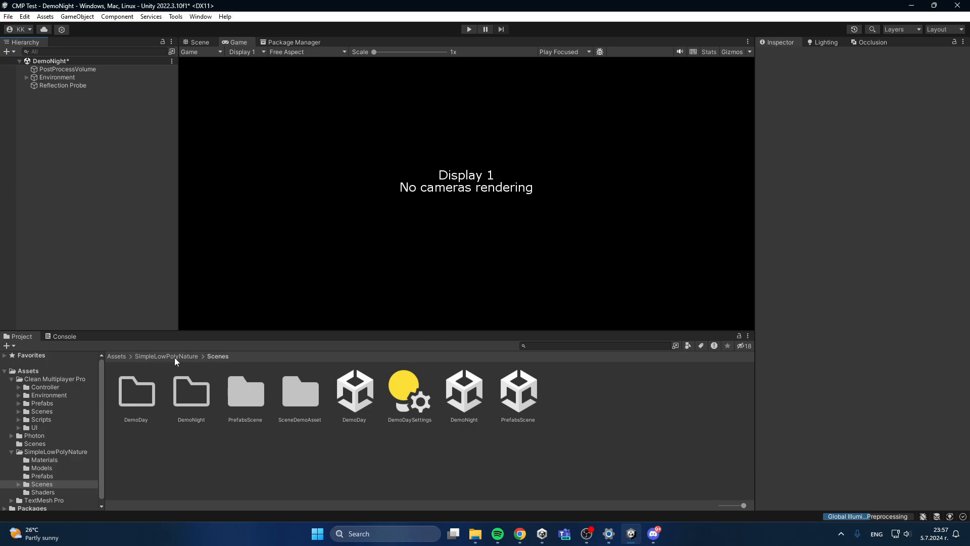
# - Open the Menu scene from the Clean Multiplayer Pro Scenes folder, saving the changes to DemoNight
pyautogui.click(114, 357)
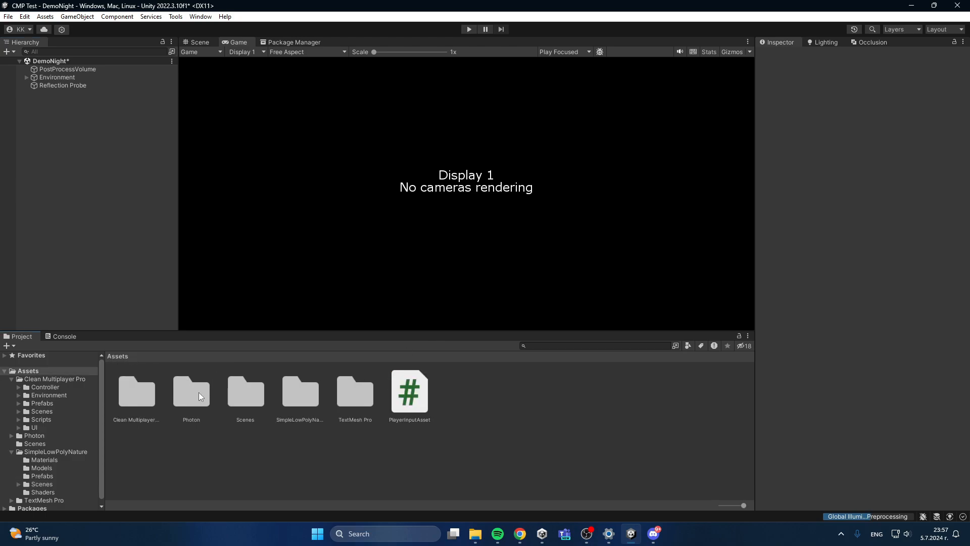
pyautogui.doubleClick(136, 392)
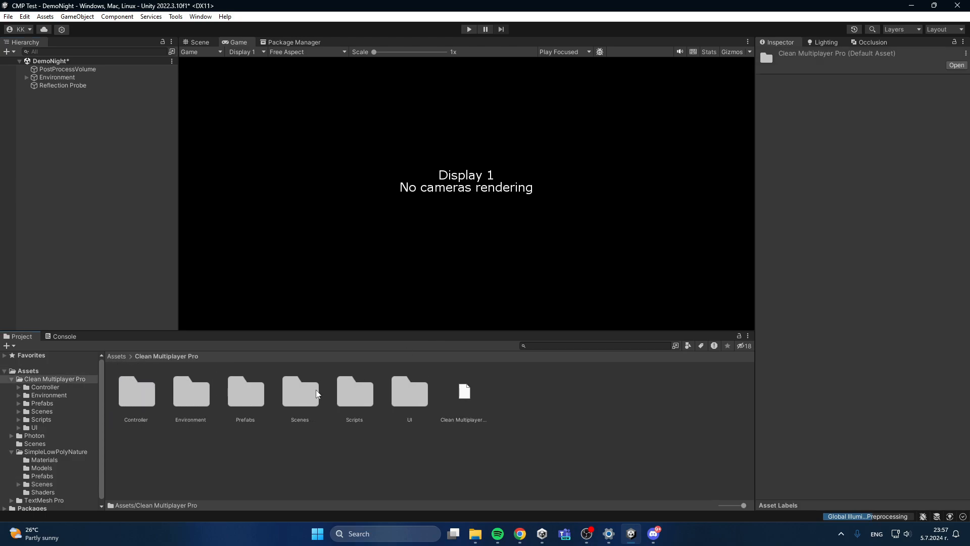
pyautogui.doubleClick(301, 391)
pyautogui.doubleClick(561, 392)
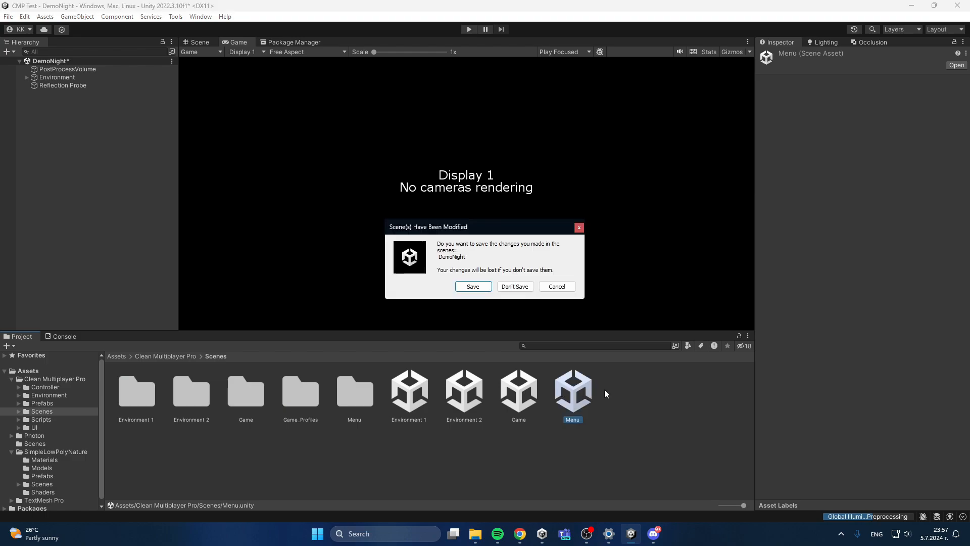
pyautogui.click(463, 288)
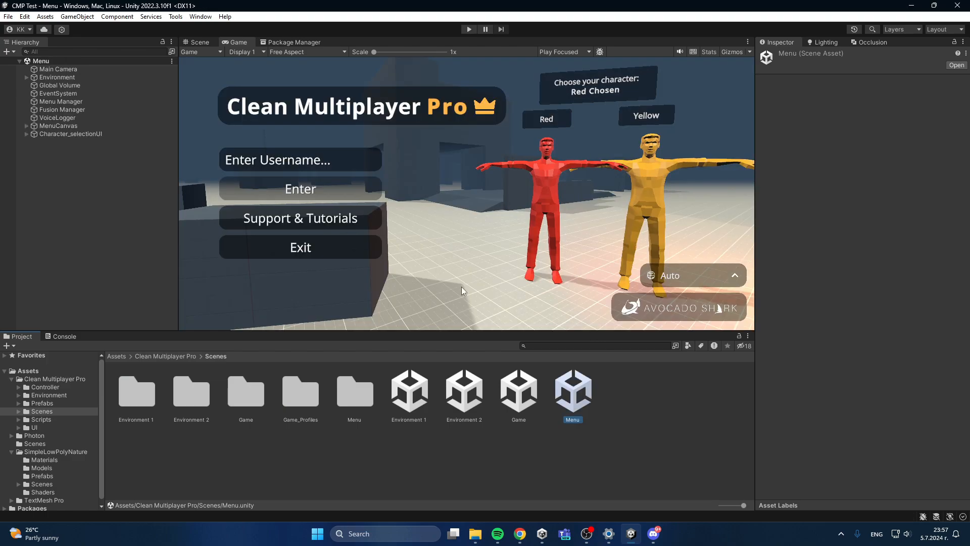
# - Run the game from the Menu scene, enter the username "awdd" and go into a multiplayer room
pyautogui.click(469, 29)
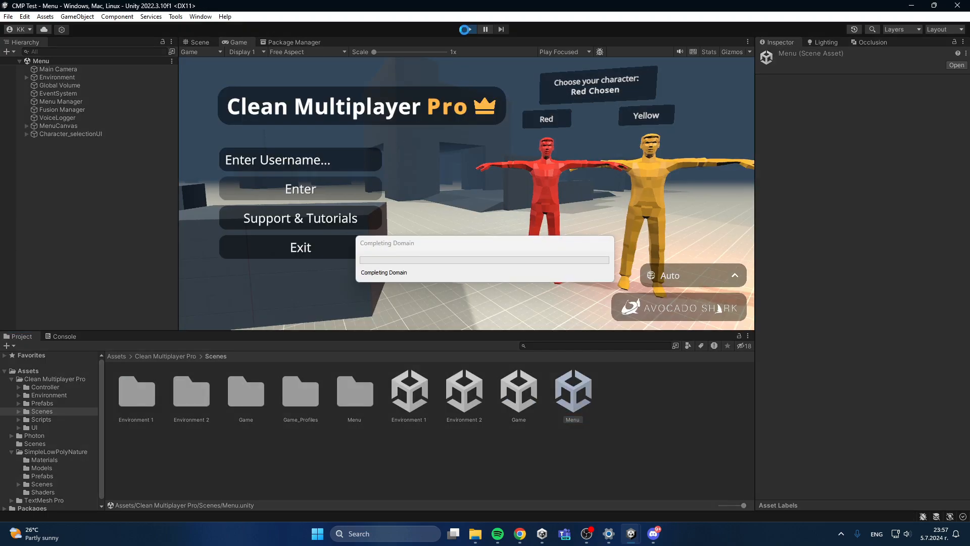
pyautogui.click(314, 155)
pyautogui.write('awdd')
pyautogui.click(300, 190)
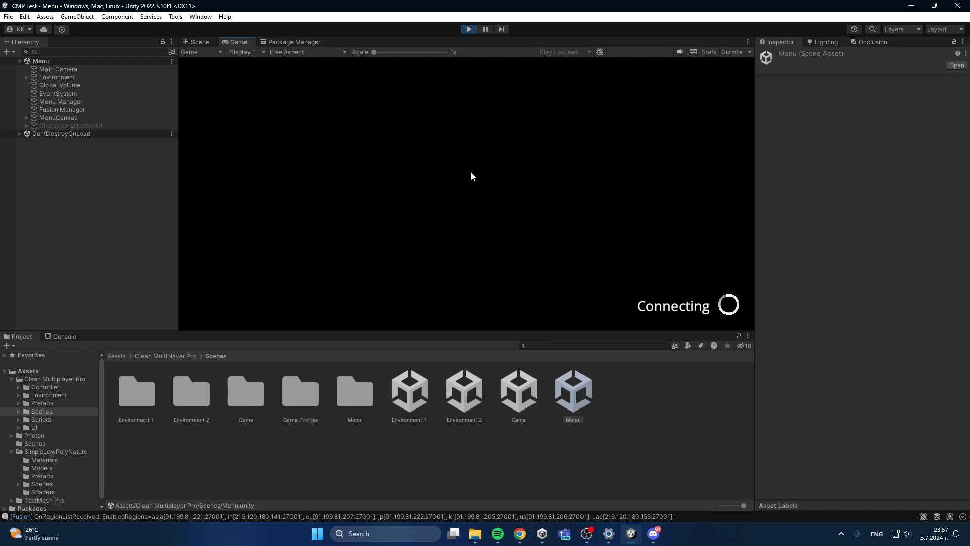
pyautogui.click(552, 254)
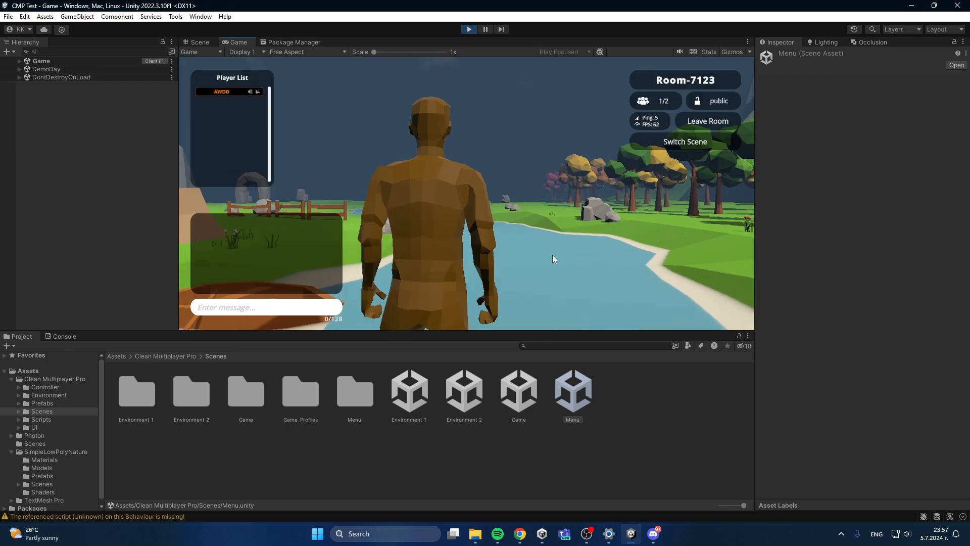
# - Walk the character along the river in the running DemoDay environment and maximize the Game view
pyautogui.press('d')
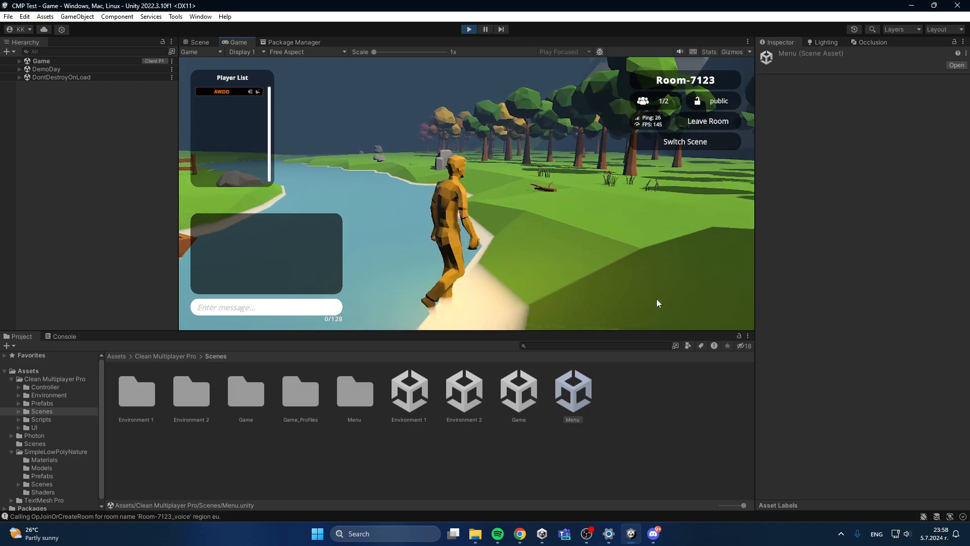
pyautogui.press('d')
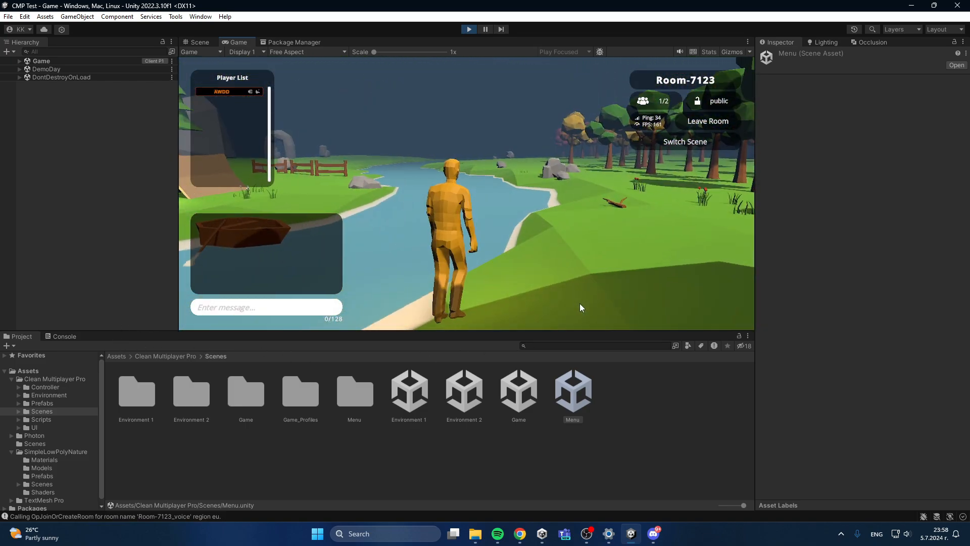
pyautogui.doubleClick(243, 43)
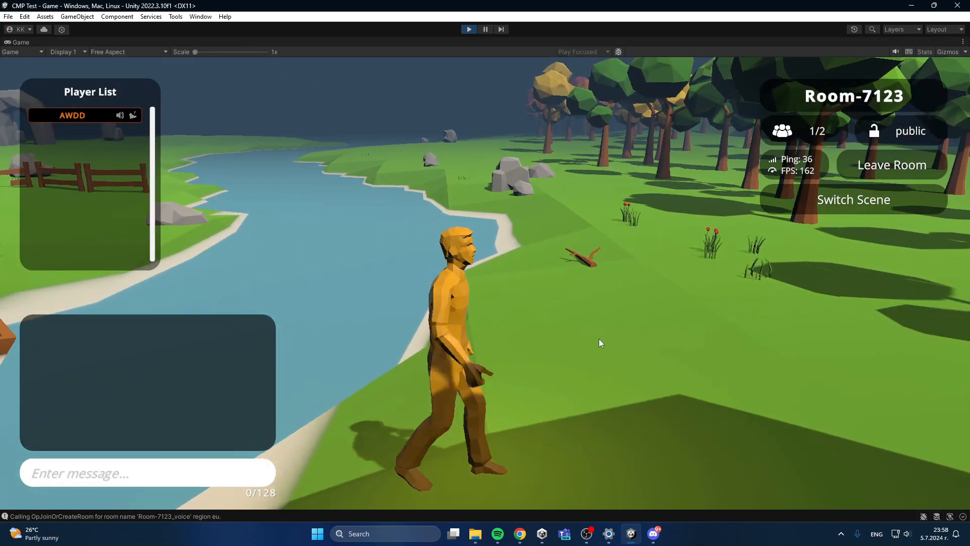
# - Walk the character along the riverbank opposite the tent and make it jump in the DemoDay environment
pyautogui.press('w')
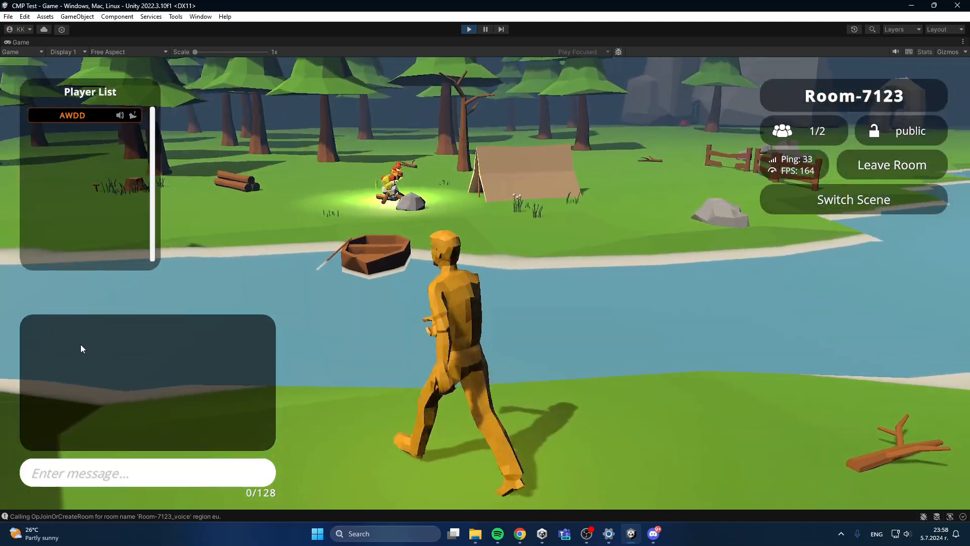
pyautogui.press('space')
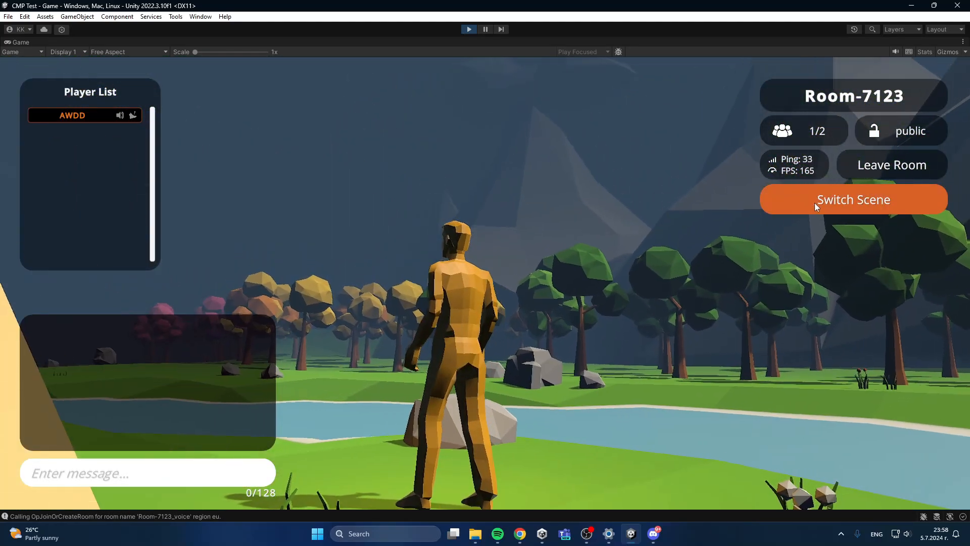
# - Switch the running room to the DemoNight environment, run the character around the campfire and tents, and exit play mode
pyautogui.click(813, 202)
pyautogui.press('w')
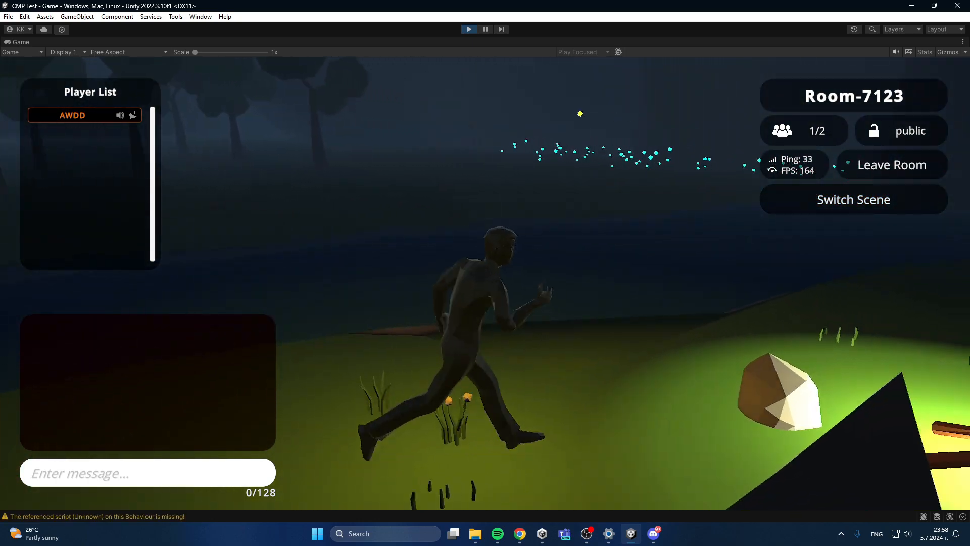
pyautogui.press('w')
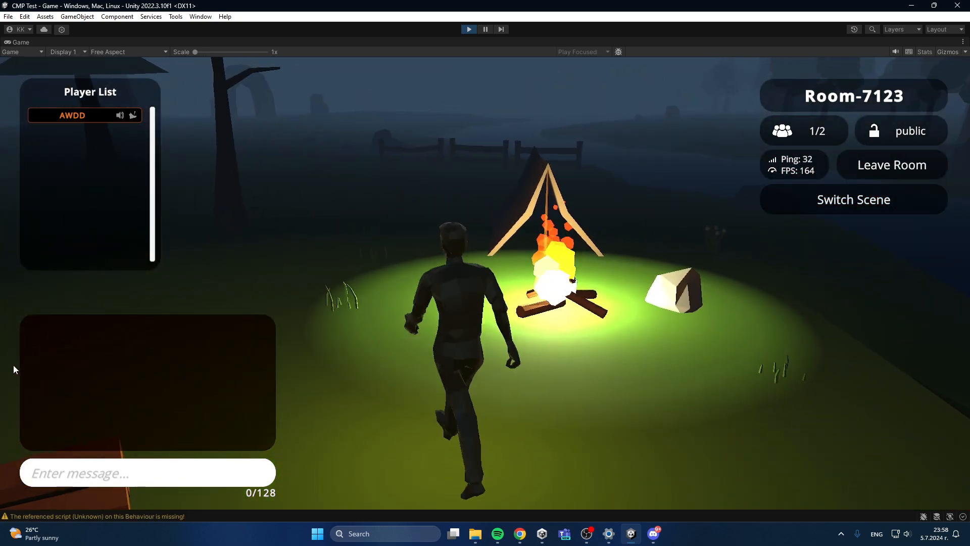
pyautogui.press('w')
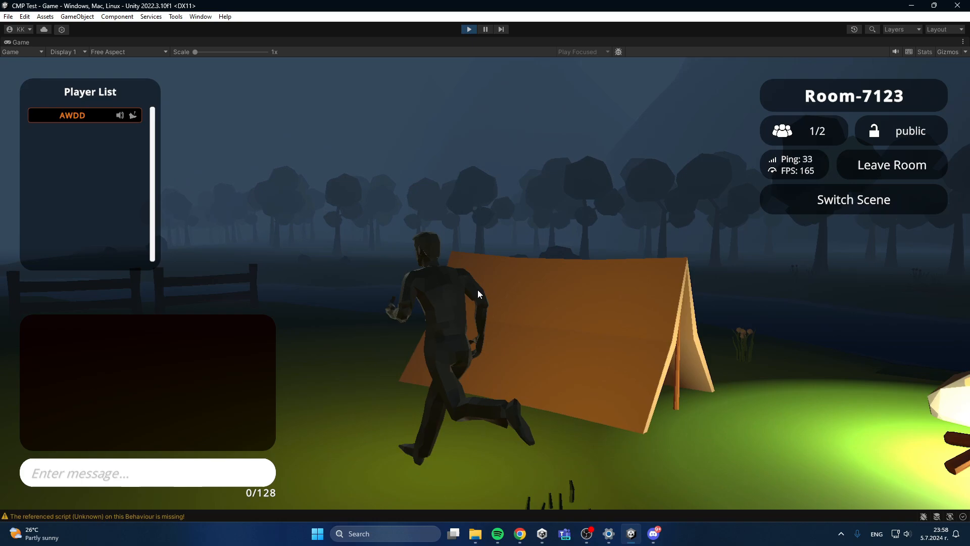
pyautogui.press('w')
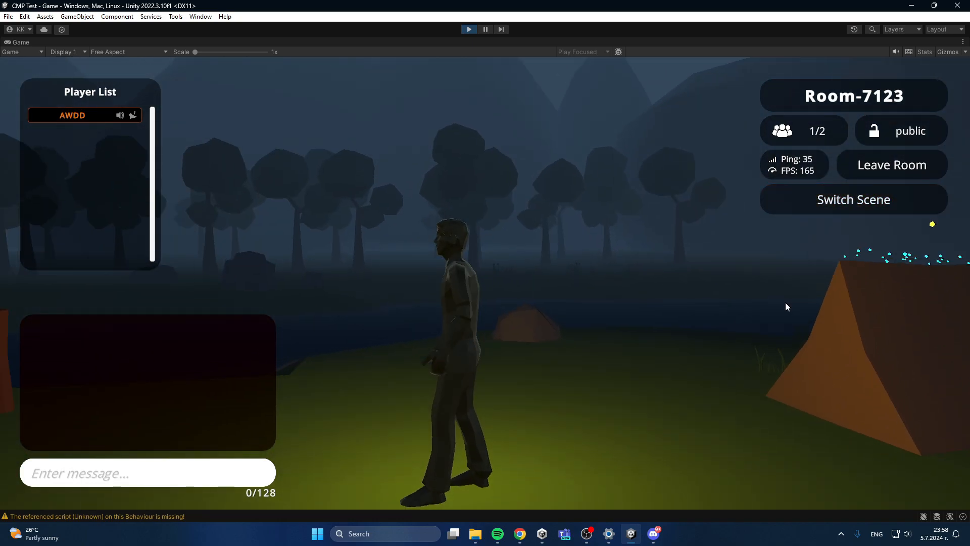
pyautogui.press('w')
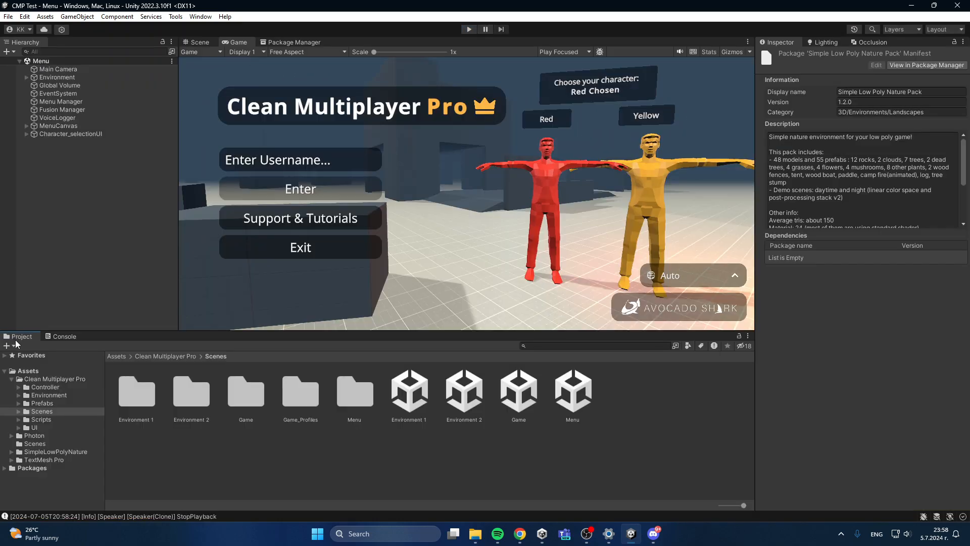
# - Clear the logged Console messages and return to the project's asset view
pyautogui.click(60, 337)
pyautogui.click(18, 336)
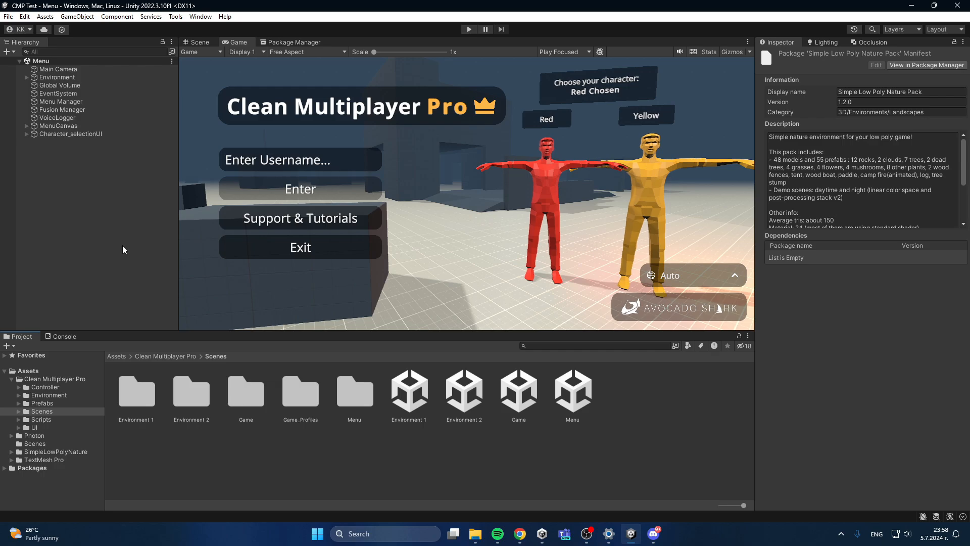